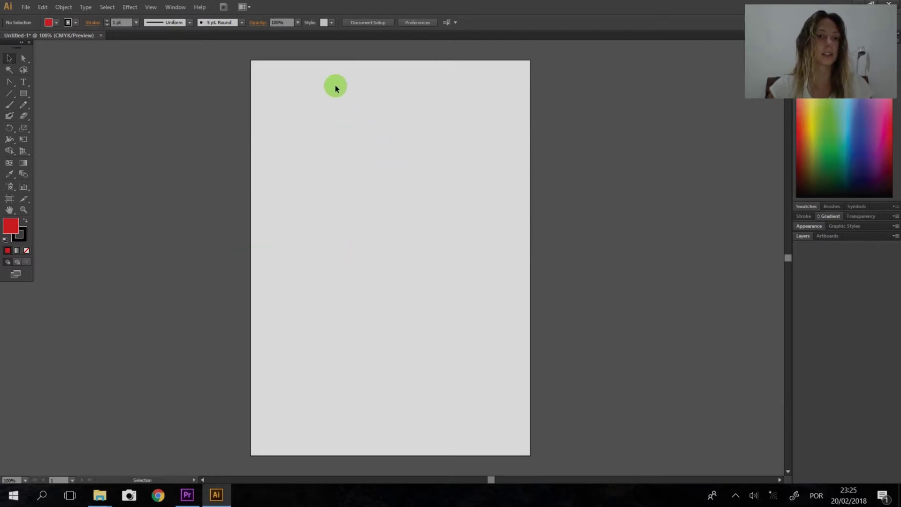
Step: Open the photo IMG_3356.JPG in its own document
{"action": "left_click", "coordinate": [25, 5]}
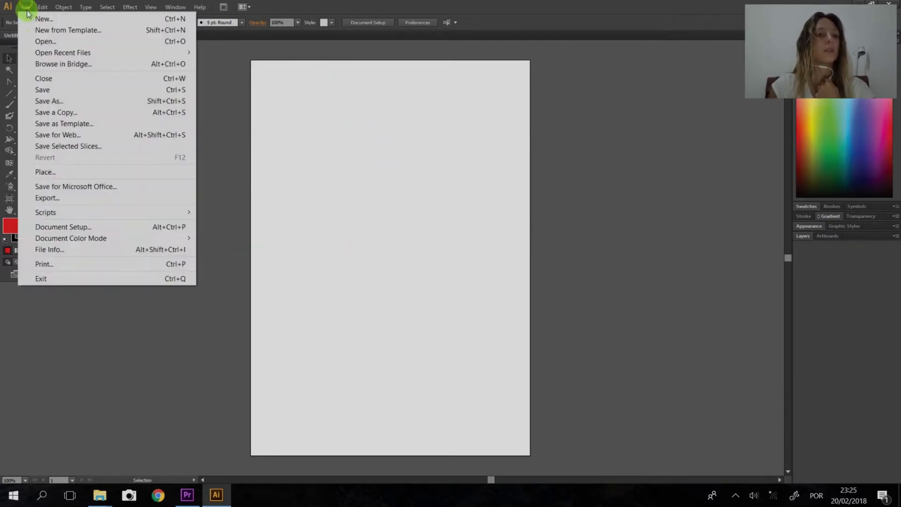
{"action": "left_click", "coordinate": [43, 42]}
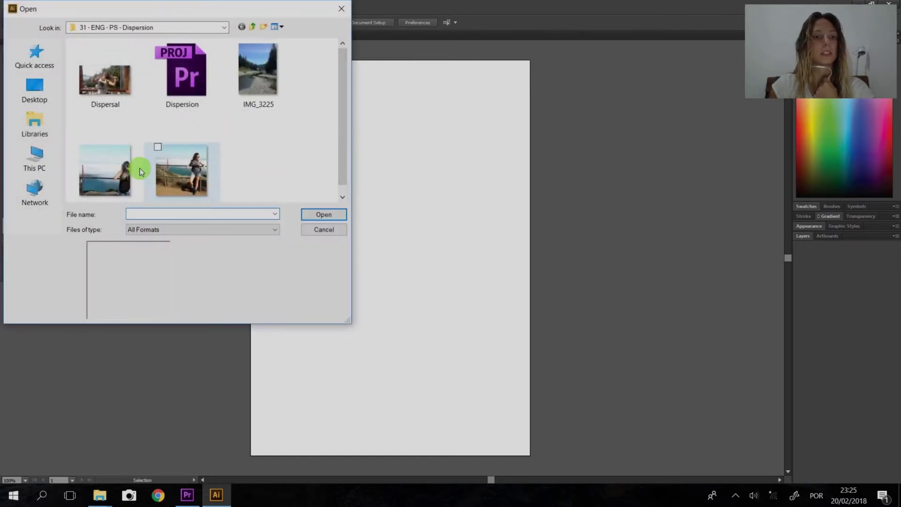
{"action": "left_click", "coordinate": [114, 182]}
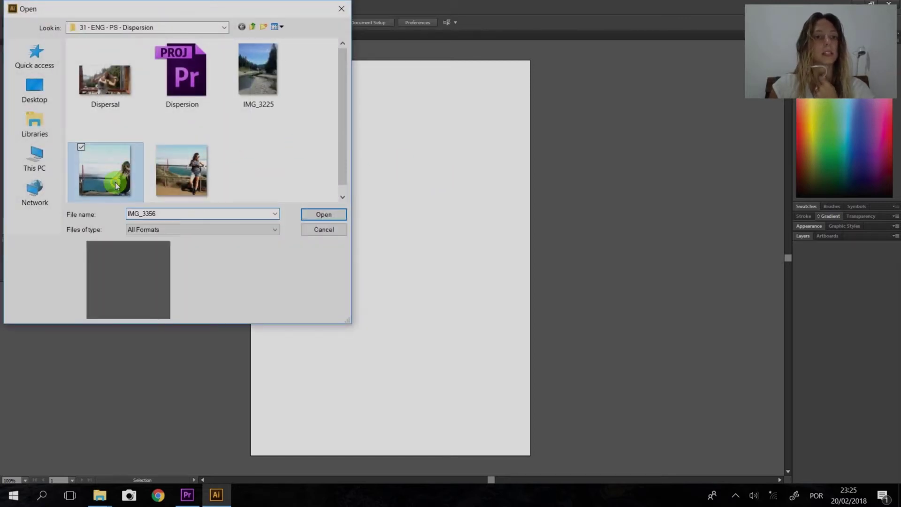
{"action": "left_click", "coordinate": [324, 216]}
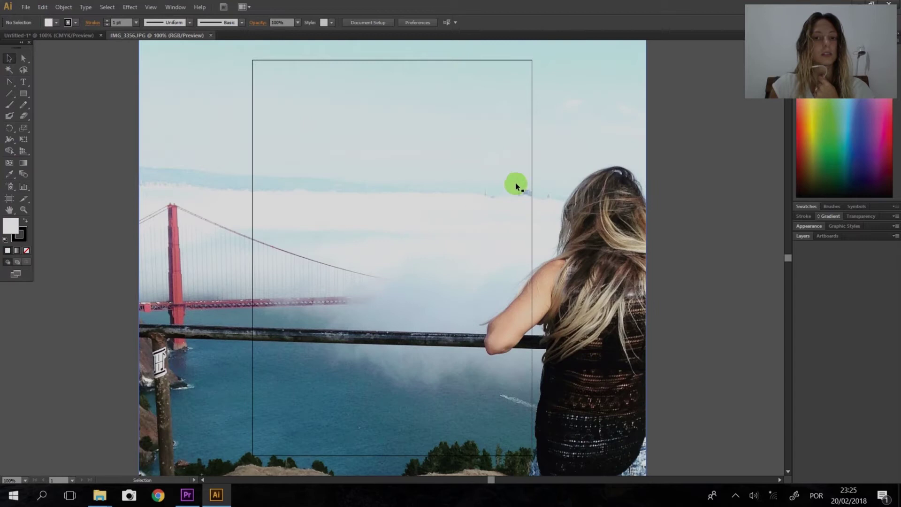
Step: Move and scale the photo to about 593 pt square, spanning the artboard's width
{"action": "left_click_drag", "start_coordinate": [515, 186], "coordinate": [568, 274]}
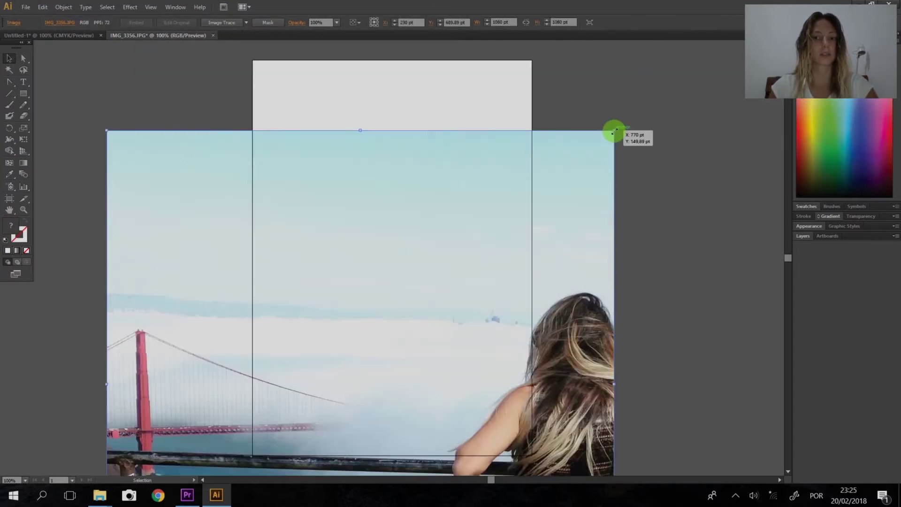
{"action": "left_click_drag", "start_coordinate": [613, 131], "coordinate": [381, 361]}
{"action": "left_click_drag", "start_coordinate": [312, 409], "coordinate": [458, 134]}
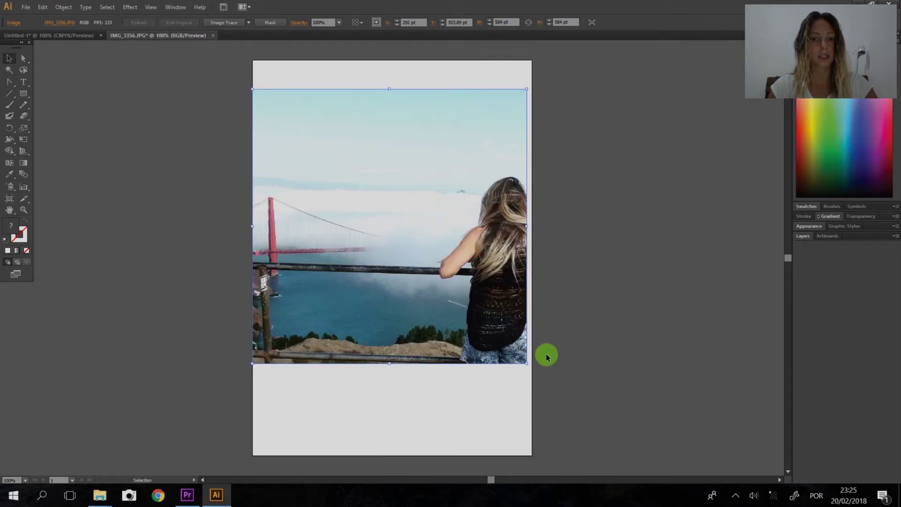
{"action": "left_click_drag", "start_coordinate": [526, 363], "coordinate": [530, 368]}
{"action": "left_click", "coordinate": [508, 410]}
{"action": "left_click", "coordinate": [421, 151]}
{"action": "scroll", "coordinate": [295, 148], "scroll_direction": "up", "scroll_amount": 1}
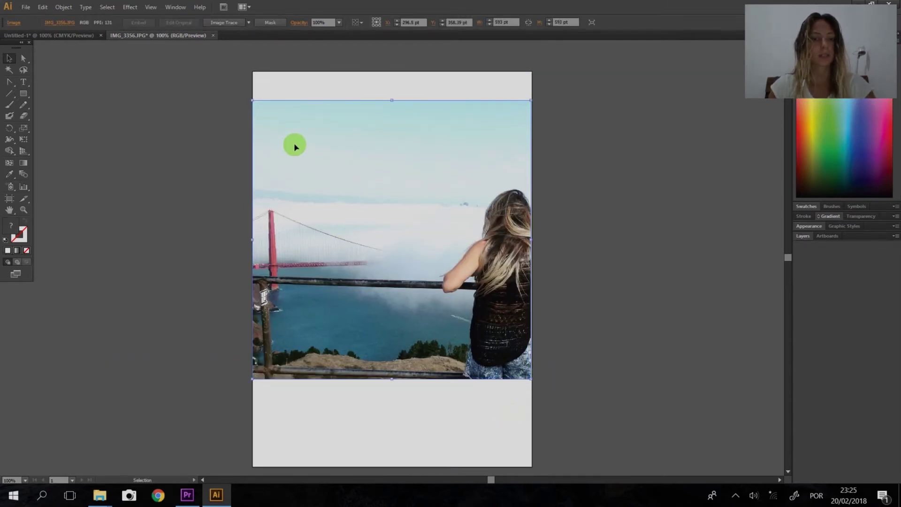
Step: Trace the selected photo with the High Fidelity Photo preset
{"action": "scroll", "coordinate": [308, 204], "scroll_direction": "up", "scroll_amount": 1}
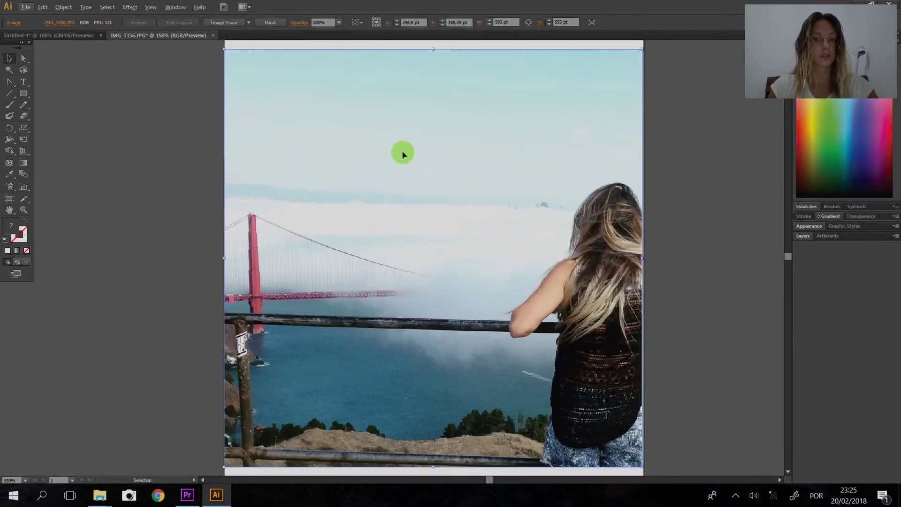
{"action": "left_click", "coordinate": [681, 148]}
{"action": "left_click", "coordinate": [529, 133]}
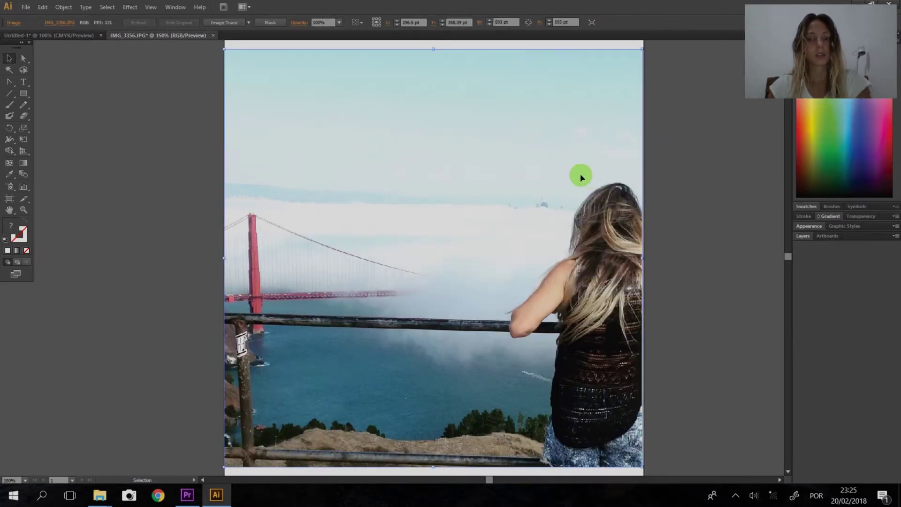
{"action": "left_click", "coordinate": [207, 176]}
{"action": "left_click", "coordinate": [497, 48]}
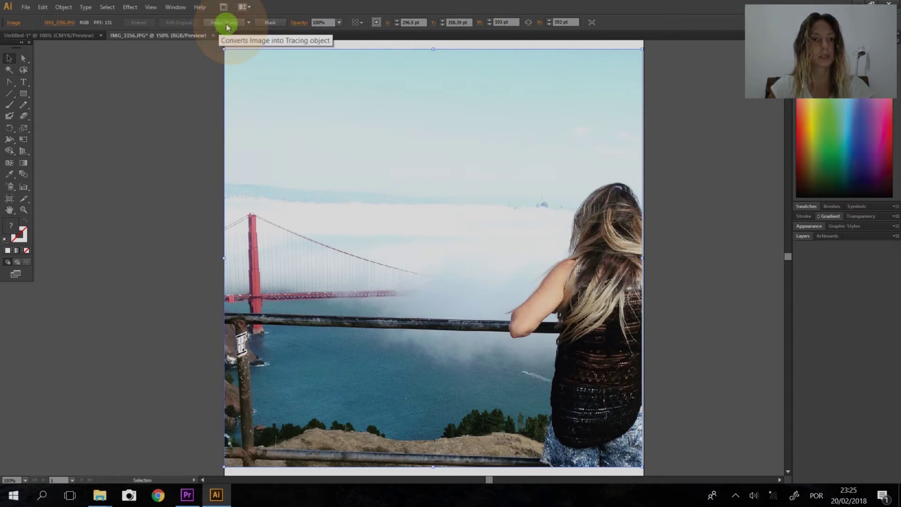
{"action": "left_click", "coordinate": [248, 24]}
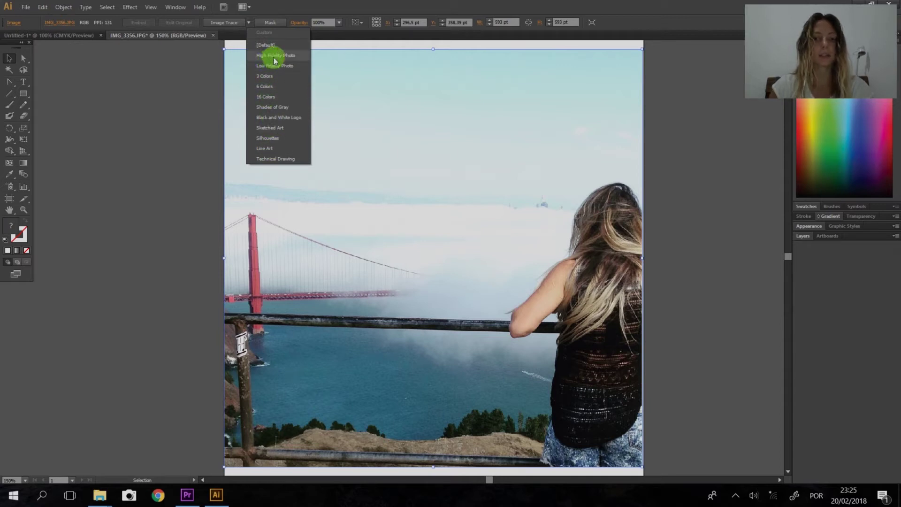
{"action": "left_click", "coordinate": [276, 56]}
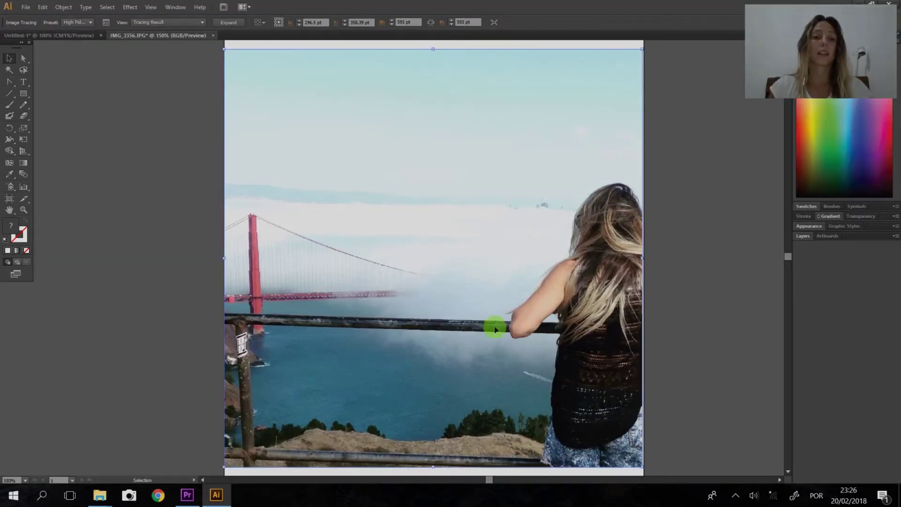
Step: Zoom in to inspect the High Fidelity Photo trace, then reselect it
{"action": "scroll", "coordinate": [557, 324], "scroll_direction": "up", "scroll_amount": 4}
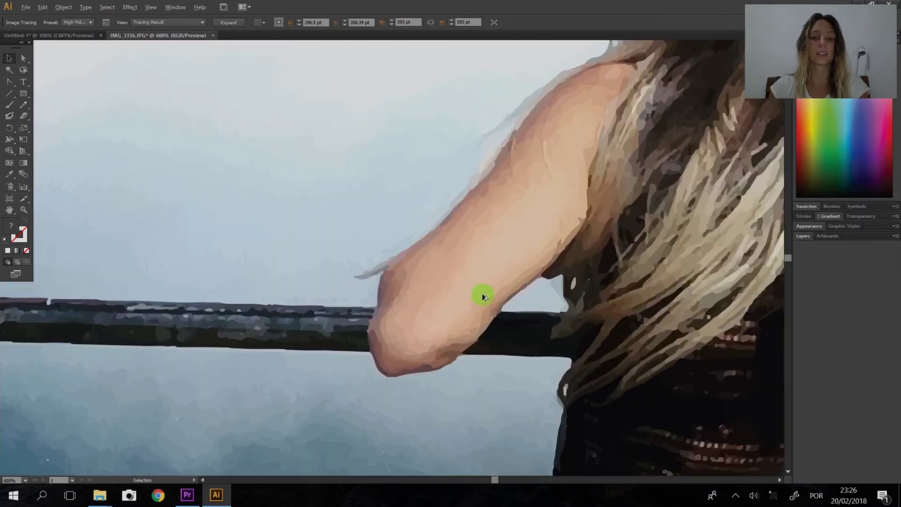
{"action": "scroll", "coordinate": [423, 266], "scroll_direction": "up", "scroll_amount": 4}
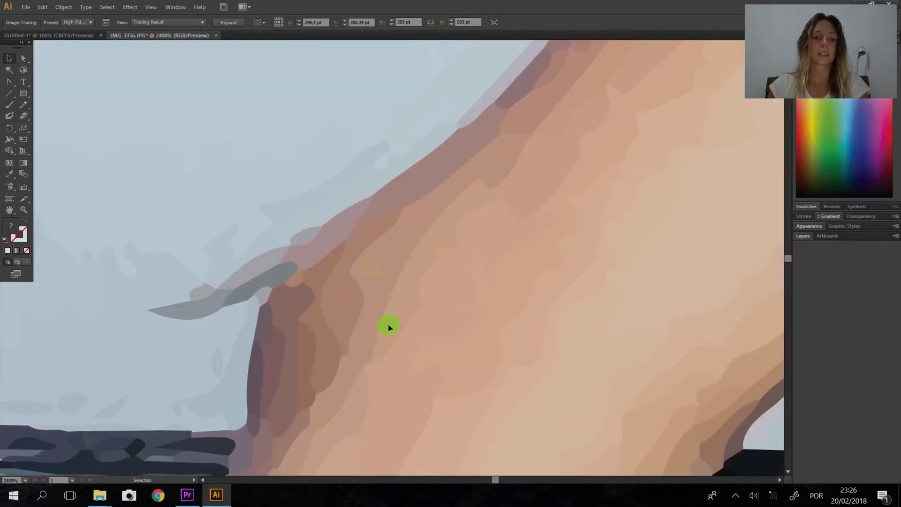
{"action": "scroll", "coordinate": [522, 271], "scroll_direction": "down", "scroll_amount": 8}
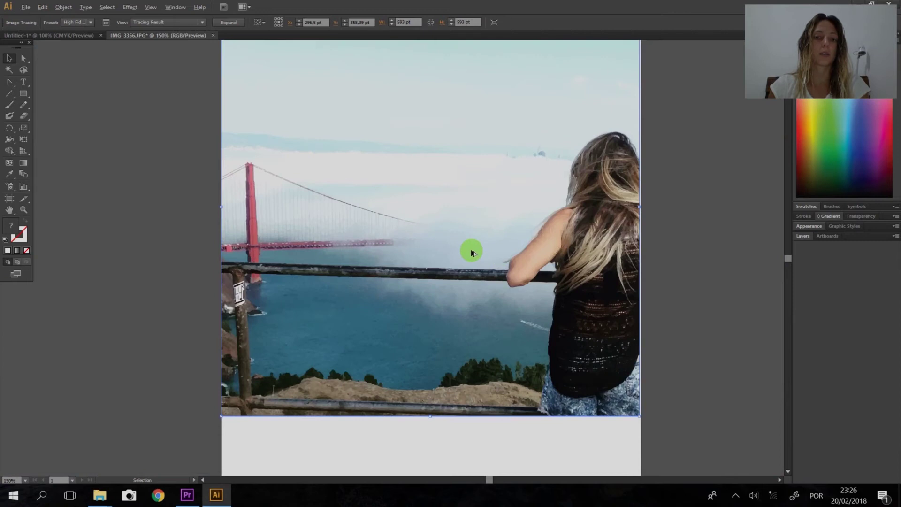
{"action": "scroll", "coordinate": [444, 255], "scroll_direction": "down", "scroll_amount": 1}
{"action": "scroll", "coordinate": [429, 209], "scroll_direction": "up", "scroll_amount": 1}
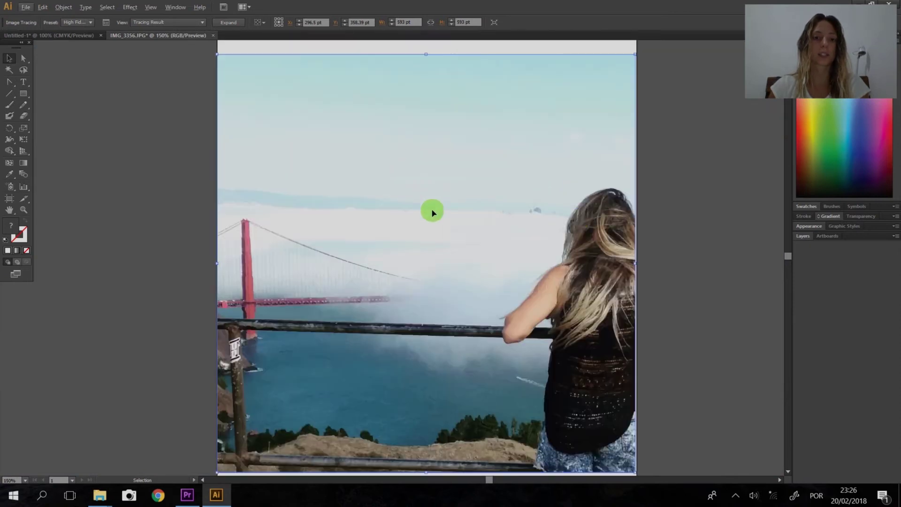
{"action": "left_click", "coordinate": [662, 200]}
{"action": "left_click", "coordinate": [528, 190]}
{"action": "left_click", "coordinate": [676, 191]}
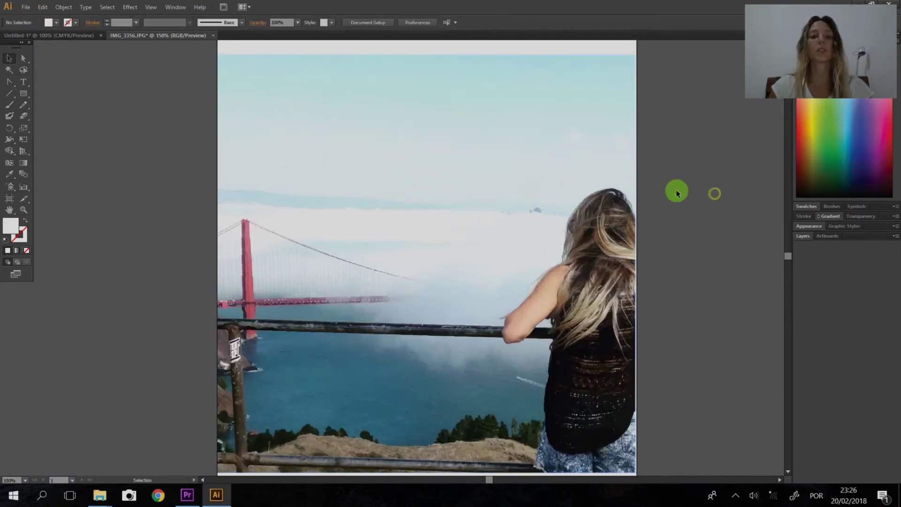
{"action": "left_click", "coordinate": [371, 174]}
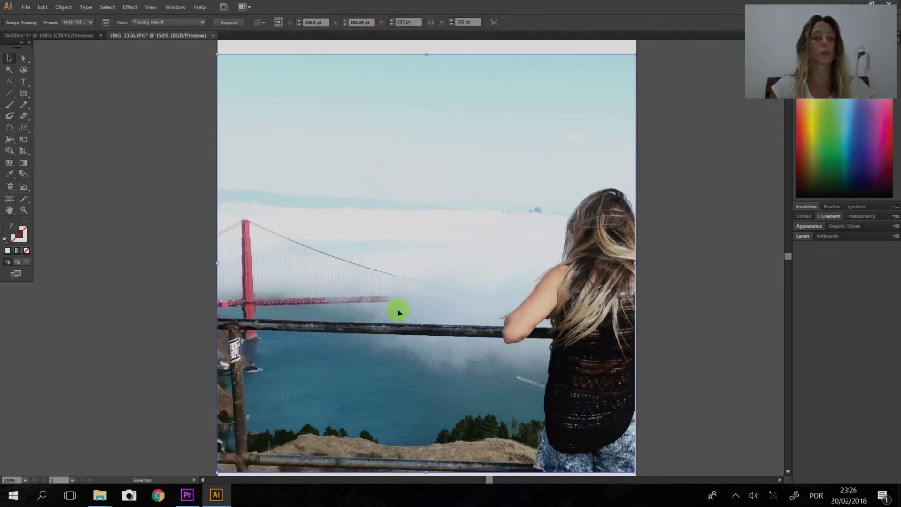
Step: Retrace the image with the 16 Colors preset, producing flat colour bands
{"action": "left_click", "coordinate": [78, 22]}
{"action": "left_click", "coordinate": [89, 96]}
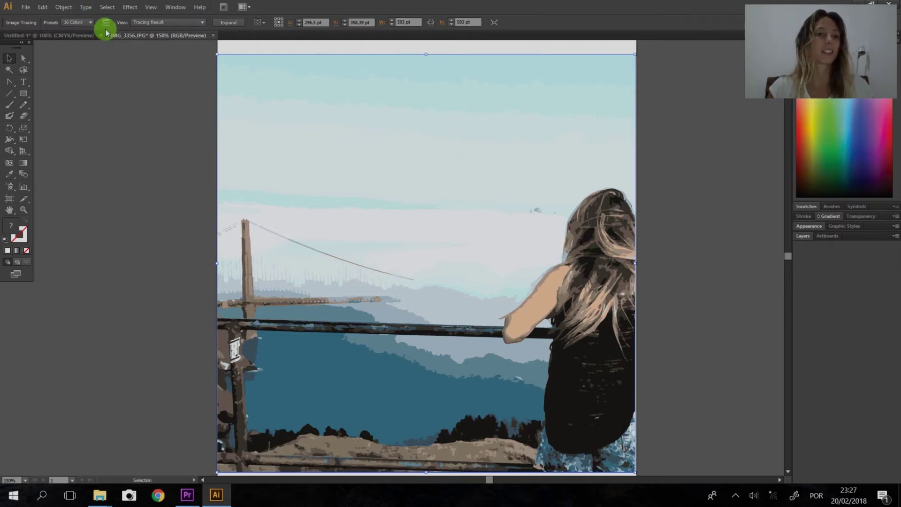
{"action": "left_click", "coordinate": [91, 22]}
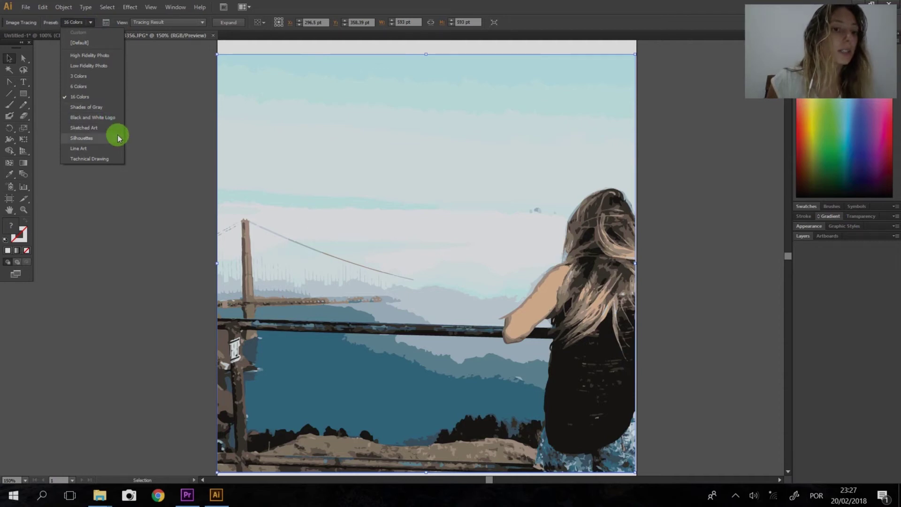
Step: Try the Technical Drawing and Line Art presets on the trace
{"action": "left_click", "coordinate": [114, 158]}
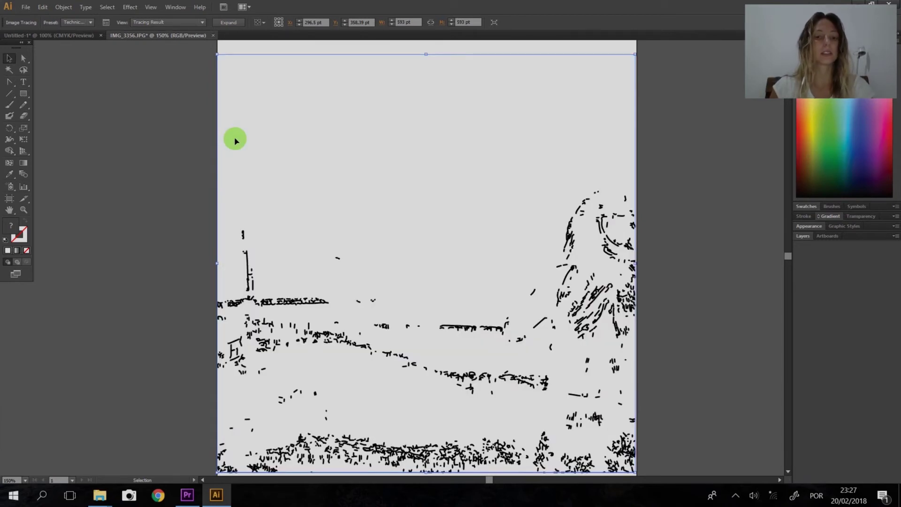
{"action": "left_click", "coordinate": [90, 22]}
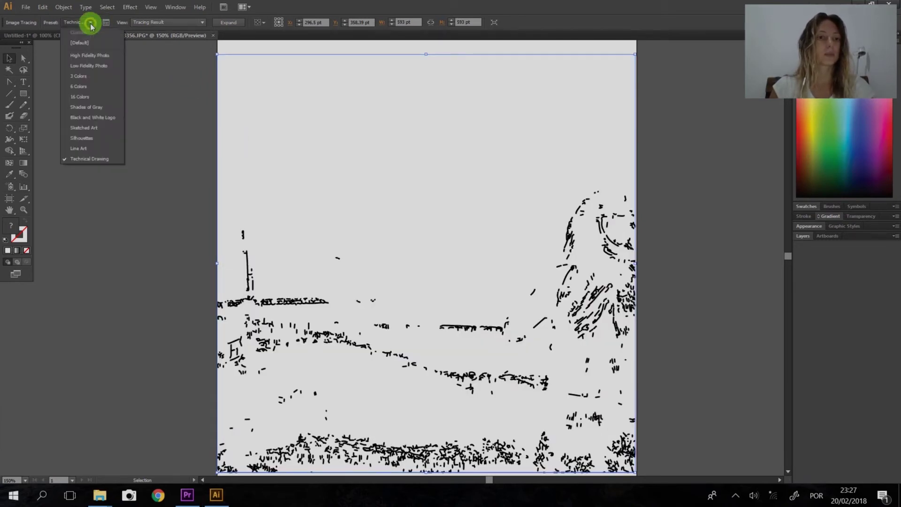
{"action": "left_click", "coordinate": [107, 148]}
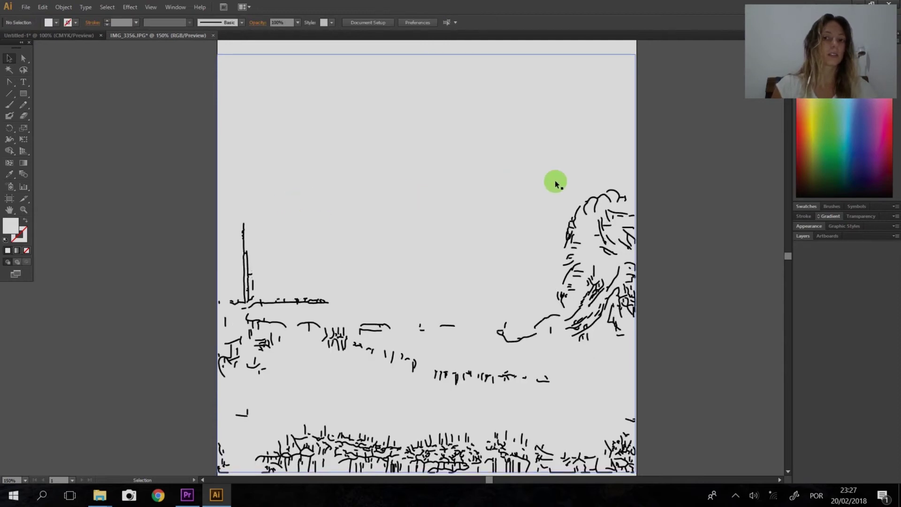
Step: Try the Silhouettes preset, then settle on Low Fidelity Photo
{"action": "left_click", "coordinate": [688, 164]}
{"action": "left_click", "coordinate": [548, 207]}
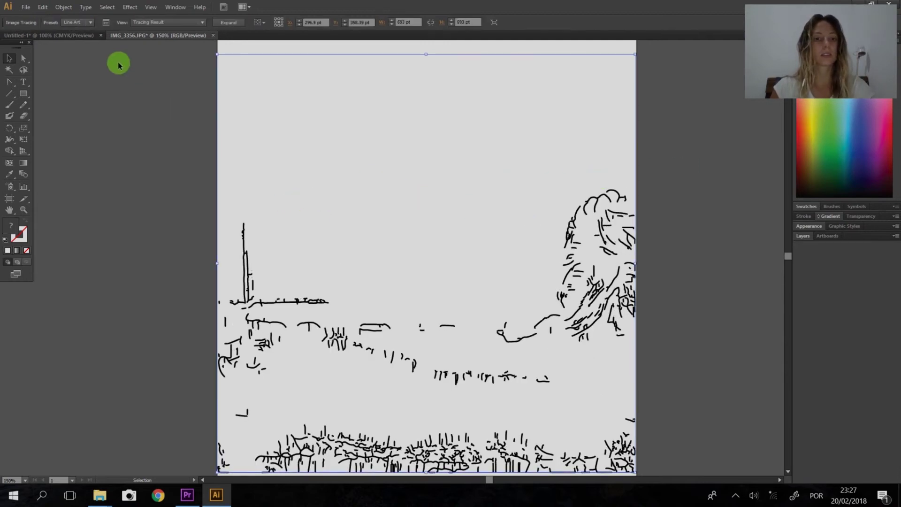
{"action": "left_click", "coordinate": [91, 23]}
{"action": "left_click", "coordinate": [107, 138]}
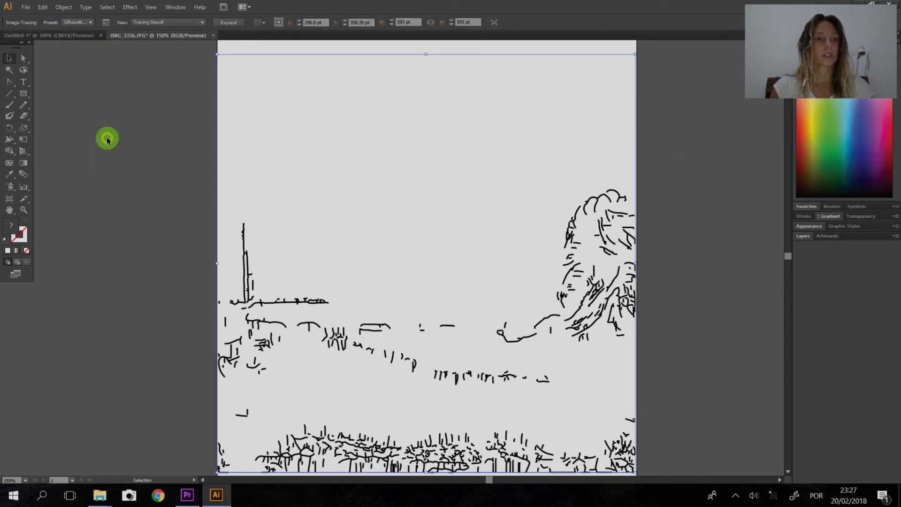
{"action": "left_click", "coordinate": [88, 23]}
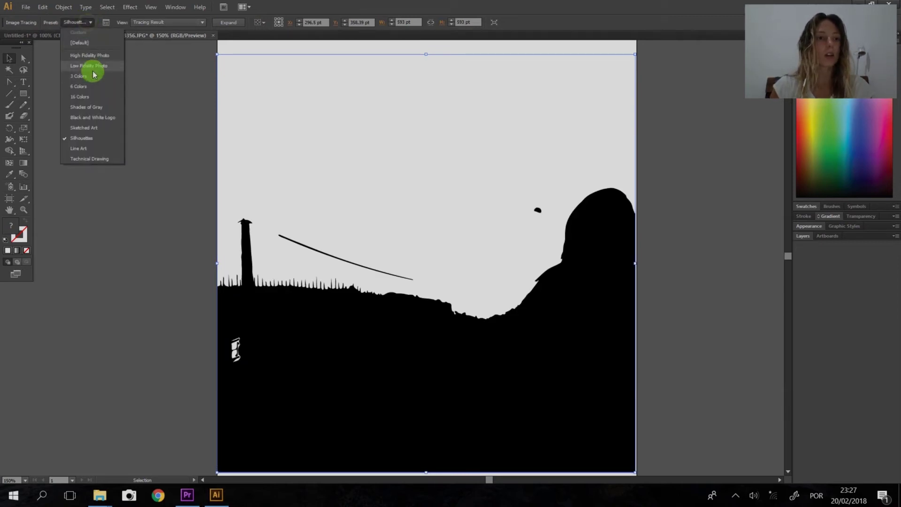
{"action": "left_click", "coordinate": [96, 68]}
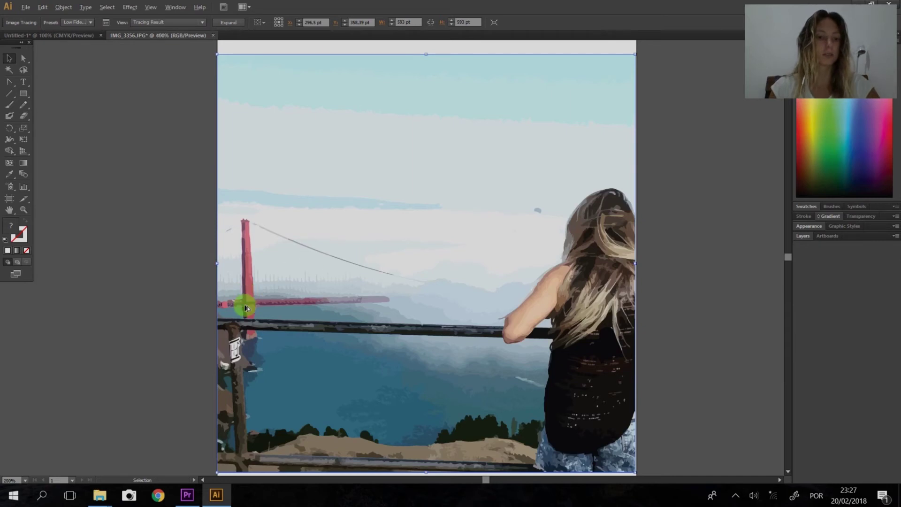
{"action": "scroll", "coordinate": [245, 307], "scroll_direction": "up", "scroll_amount": 2}
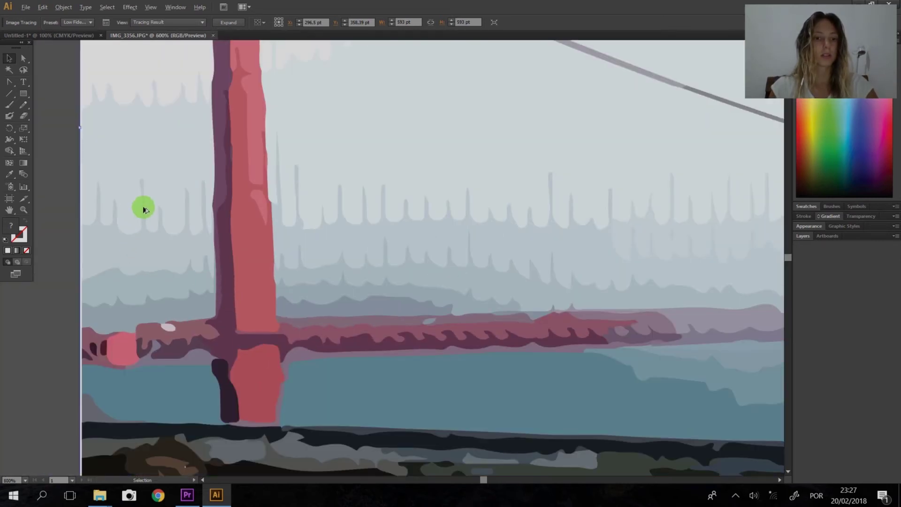
{"action": "scroll", "coordinate": [143, 209], "scroll_direction": "down", "scroll_amount": 2}
{"action": "scroll", "coordinate": [204, 209], "scroll_direction": "up", "scroll_amount": 1}
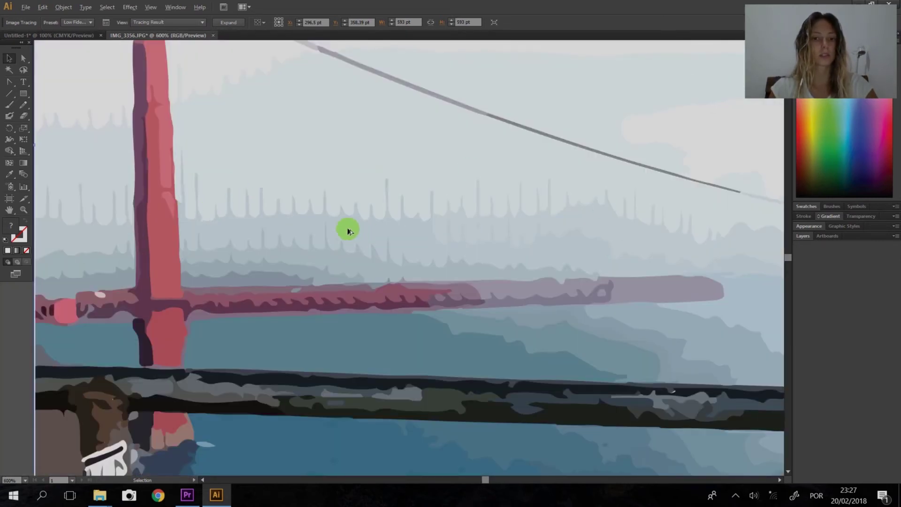
{"action": "scroll", "coordinate": [200, 308], "scroll_direction": "down", "scroll_amount": 2}
{"action": "scroll", "coordinate": [230, 252], "scroll_direction": "down", "scroll_amount": 3}
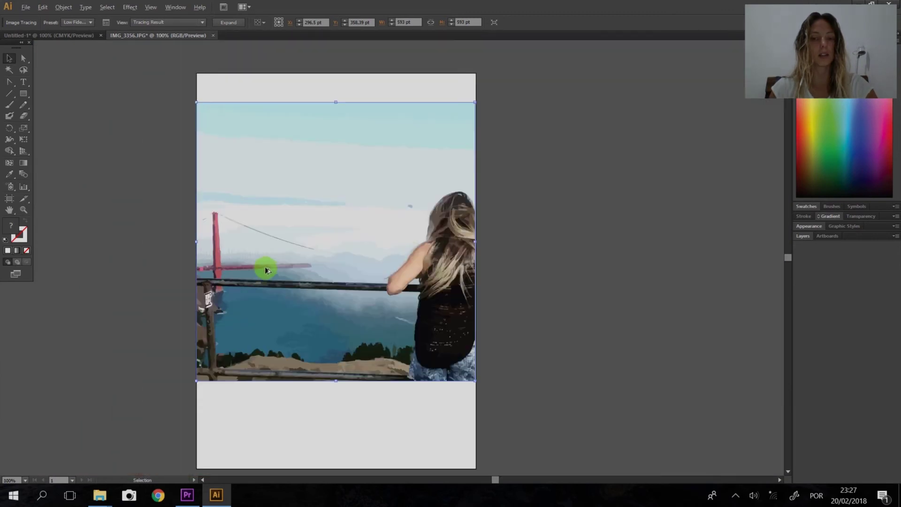
{"action": "scroll", "coordinate": [158, 189], "scroll_direction": "up", "scroll_amount": 1}
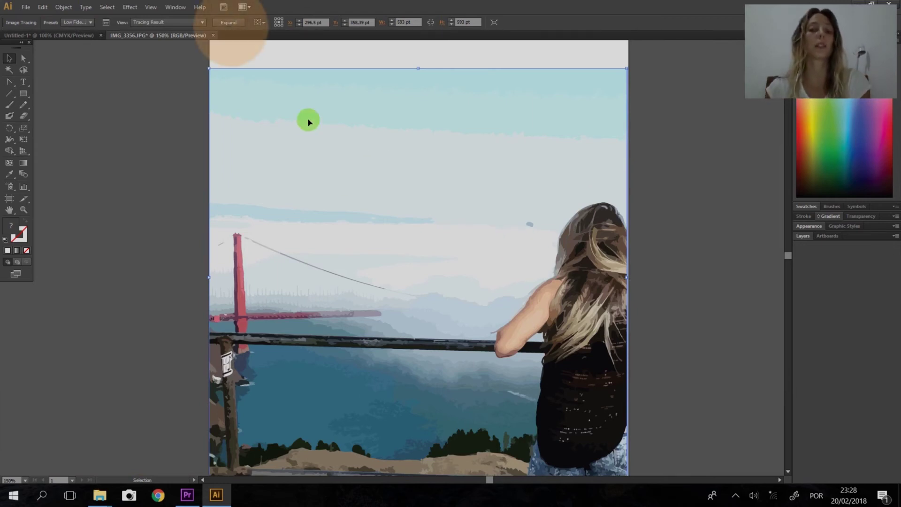
{"action": "left_click", "coordinate": [227, 26]}
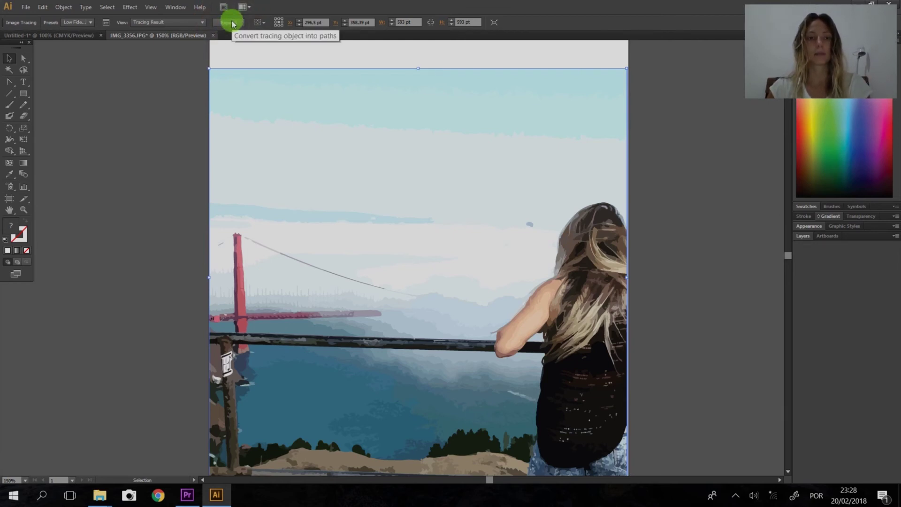
Step: Expand the tracing and ungroup it into separate editable paths
{"action": "left_click", "coordinate": [231, 23]}
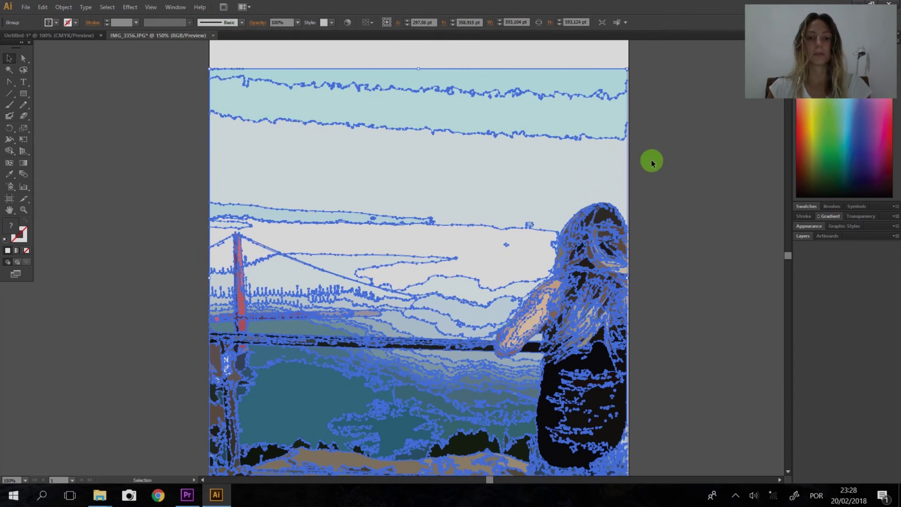
{"action": "right_click", "coordinate": [568, 182]}
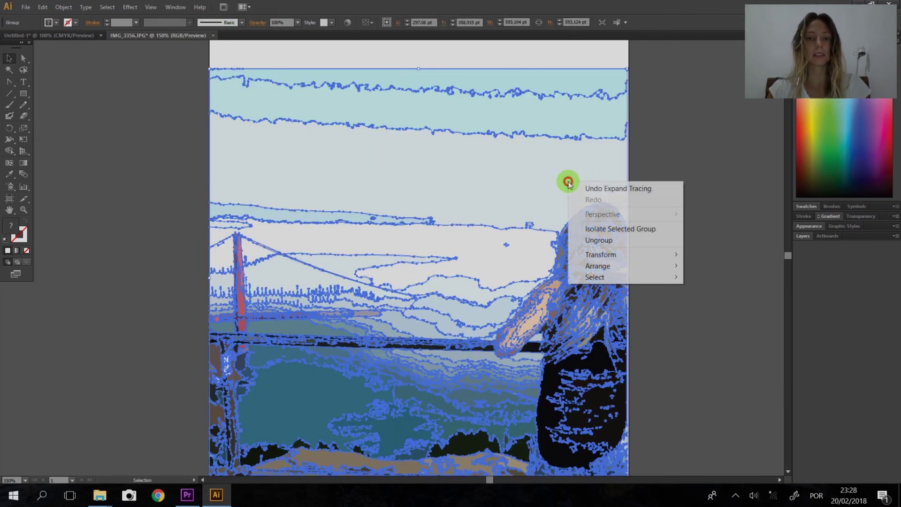
{"action": "left_click", "coordinate": [600, 241]}
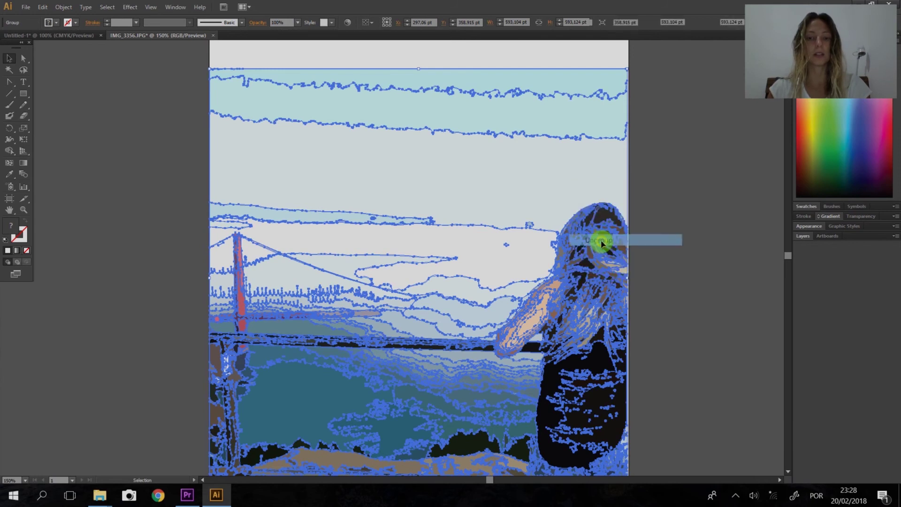
Step: Delete the three upper sky bands, including the thin topmost one
{"action": "left_click", "coordinate": [664, 187]}
{"action": "left_click", "coordinate": [536, 190]}
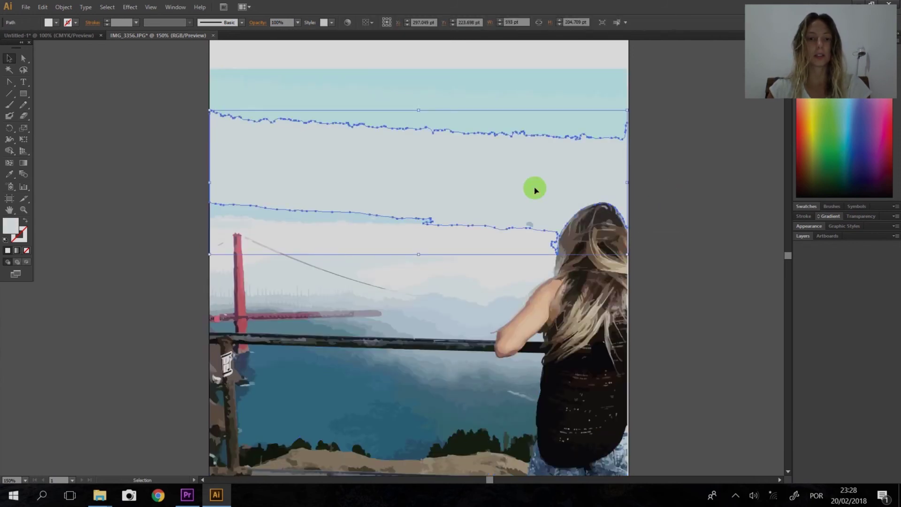
{"action": "key", "text": "Delete"}
{"action": "left_click", "coordinate": [539, 114]}
{"action": "key", "text": "Delete"}
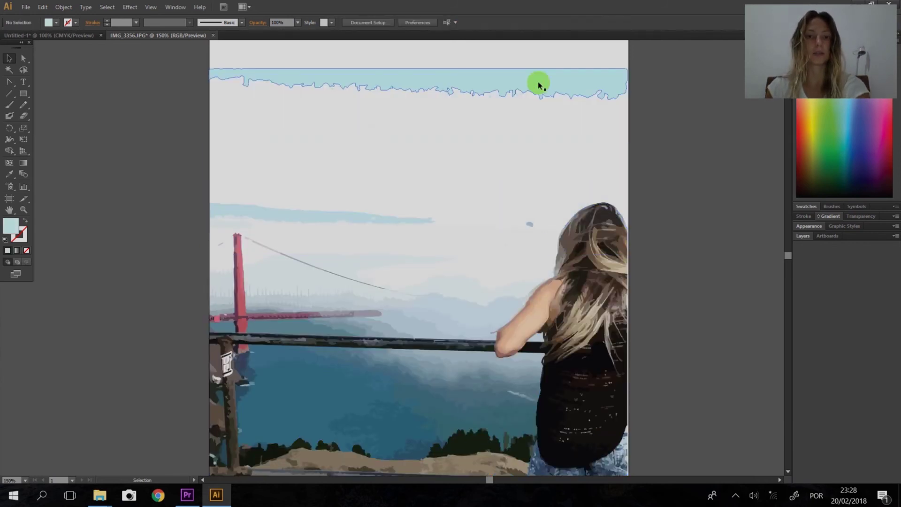
{"action": "left_click", "coordinate": [537, 83]}
{"action": "key", "text": "Delete"}
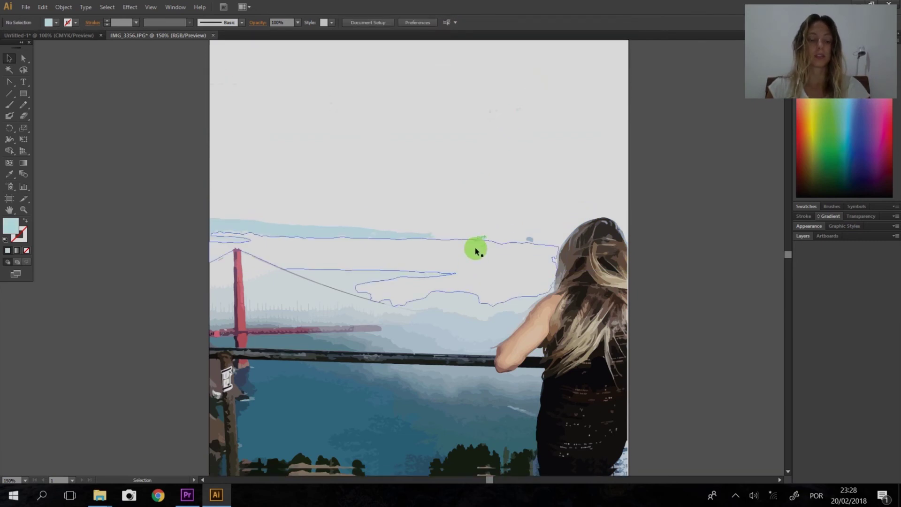
{"action": "scroll", "coordinate": [473, 258], "scroll_direction": "down", "scroll_amount": 2}
{"action": "scroll", "coordinate": [458, 368], "scroll_direction": "up", "scroll_amount": 6}
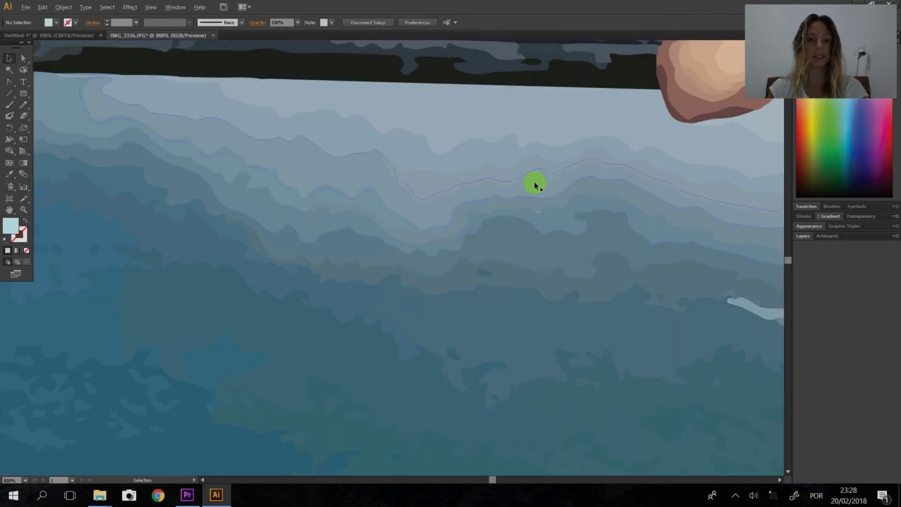
{"action": "left_click", "coordinate": [501, 286]}
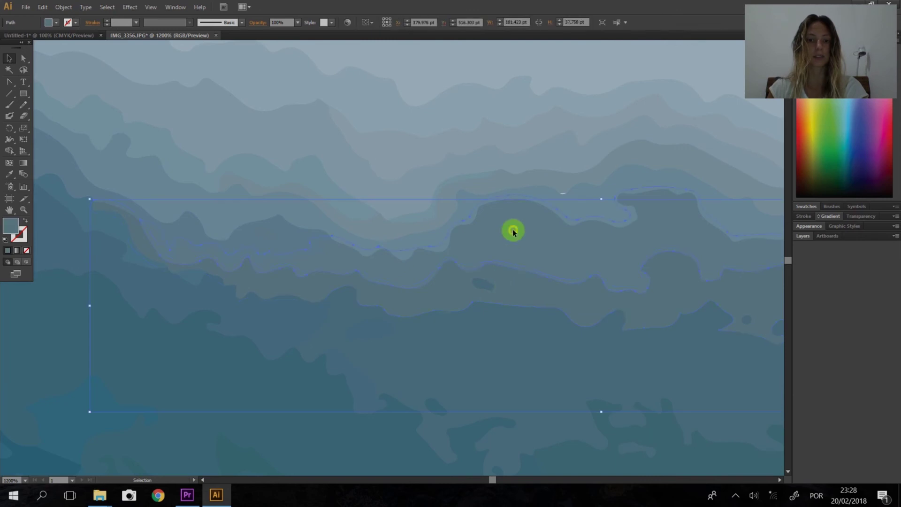
{"action": "scroll", "coordinate": [402, 237], "scroll_direction": "down", "scroll_amount": 6}
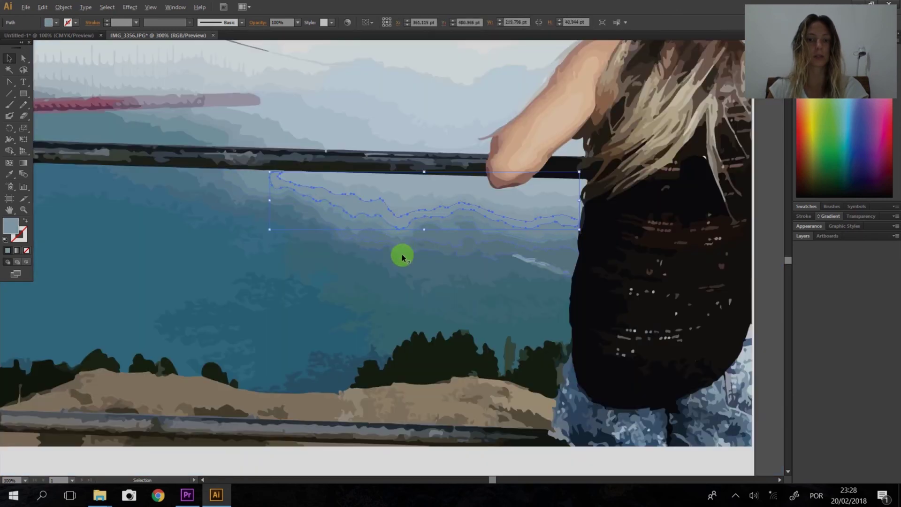
{"action": "scroll", "coordinate": [538, 162], "scroll_direction": "up", "scroll_amount": 6}
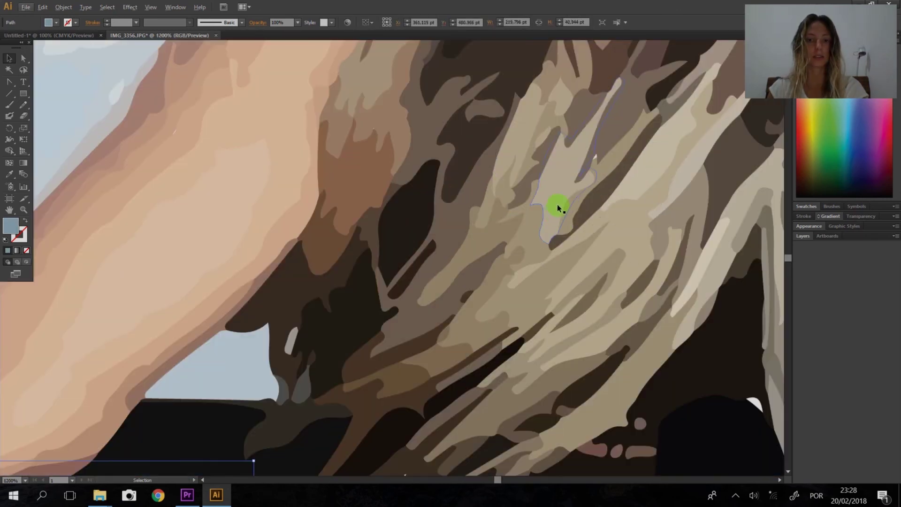
{"action": "left_click", "coordinate": [553, 208]}
{"action": "left_click", "coordinate": [471, 238]}
{"action": "scroll", "coordinate": [433, 303], "scroll_direction": "down", "scroll_amount": 2}
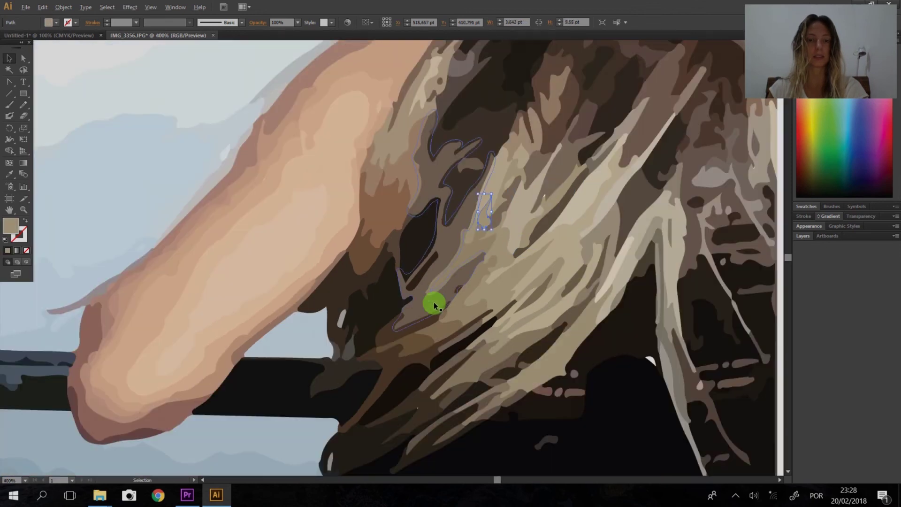
{"action": "scroll", "coordinate": [348, 304], "scroll_direction": "up", "scroll_amount": 2}
{"action": "left_click", "coordinate": [372, 292]}
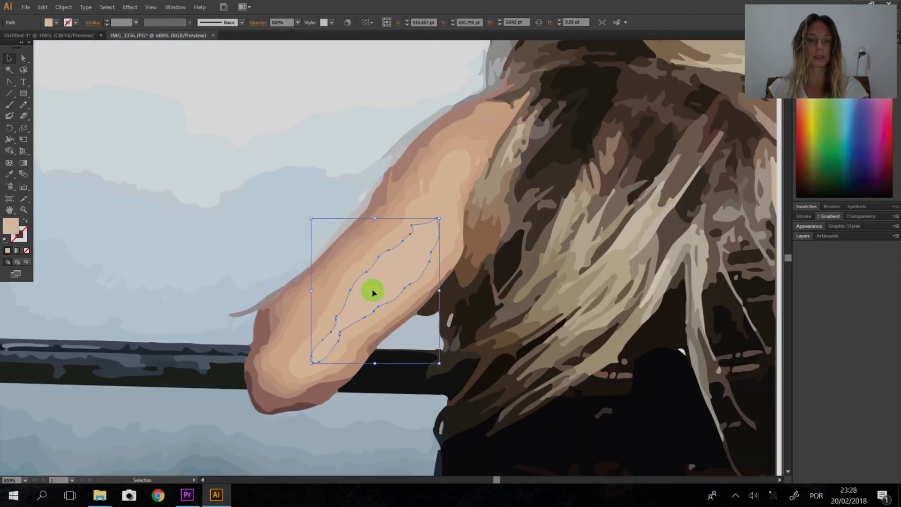
{"action": "left_click", "coordinate": [432, 168]}
{"action": "scroll", "coordinate": [445, 288], "scroll_direction": "down", "scroll_amount": 4}
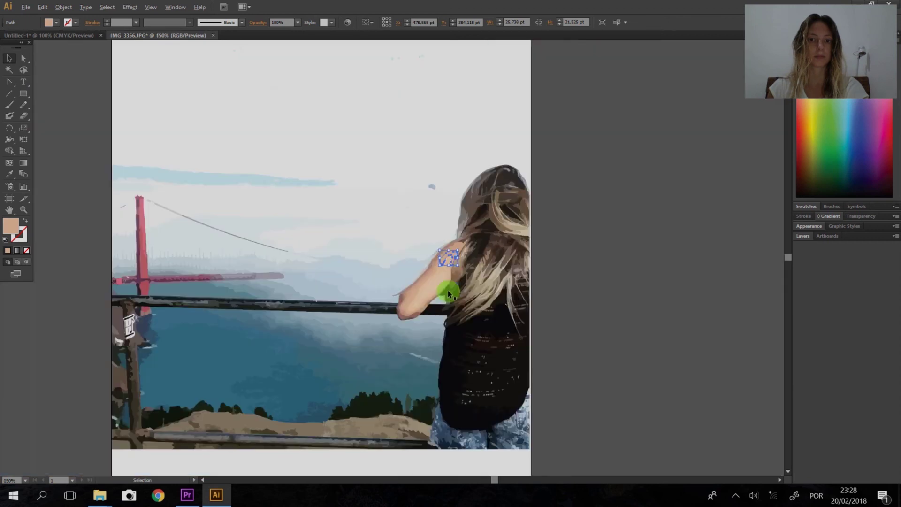
{"action": "left_click", "coordinate": [584, 216]}
{"action": "scroll", "coordinate": [308, 263], "scroll_direction": "up", "scroll_amount": 2}
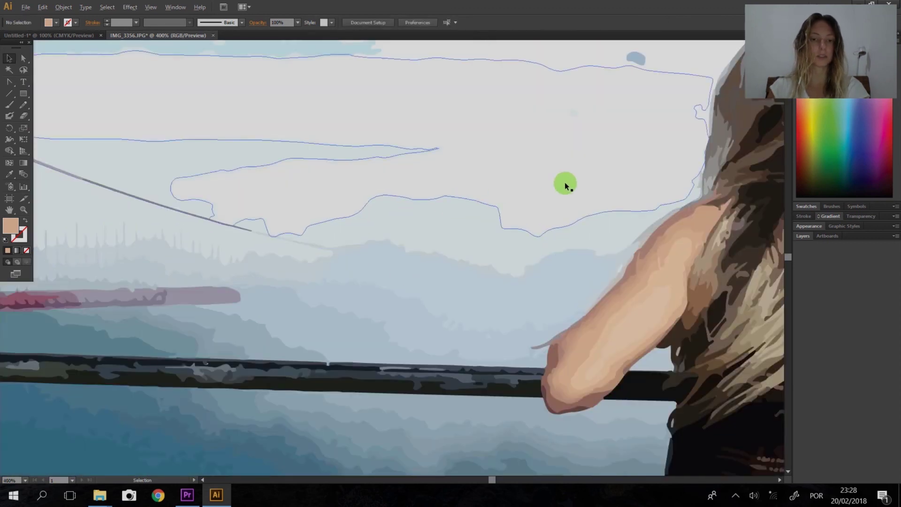
{"action": "scroll", "coordinate": [565, 183], "scroll_direction": "down", "scroll_amount": 2}
{"action": "scroll", "coordinate": [328, 245], "scroll_direction": "down", "scroll_amount": 1}
{"action": "scroll", "coordinate": [404, 202], "scroll_direction": "up", "scroll_amount": 1}
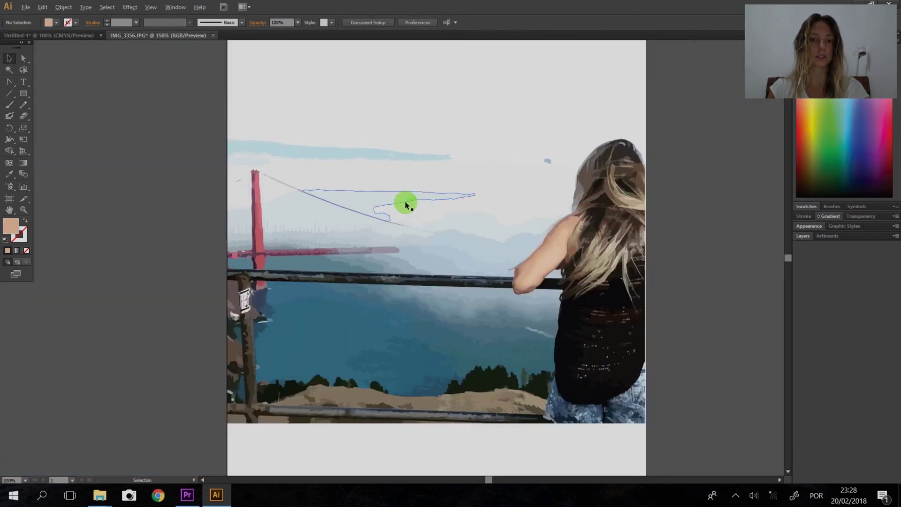